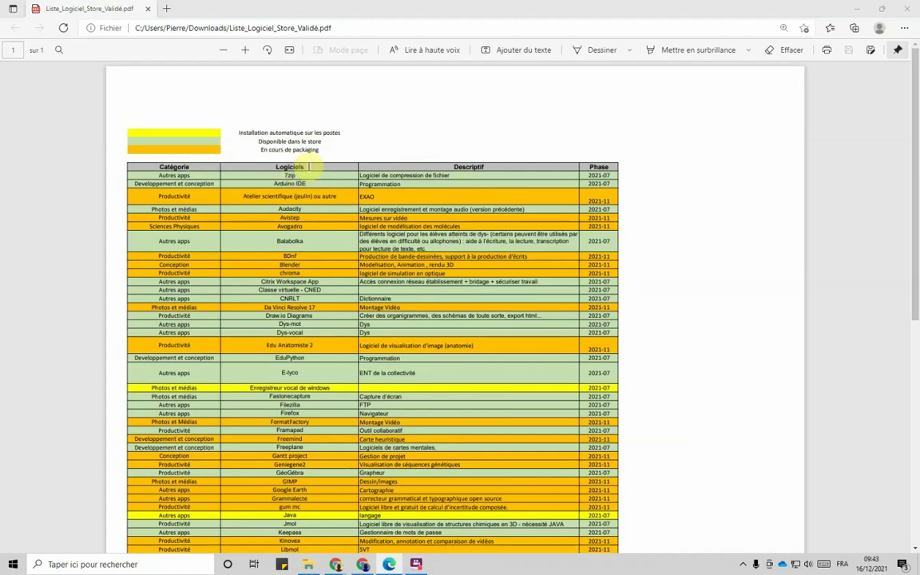
left_click_drag(280, 165, 264, 225)
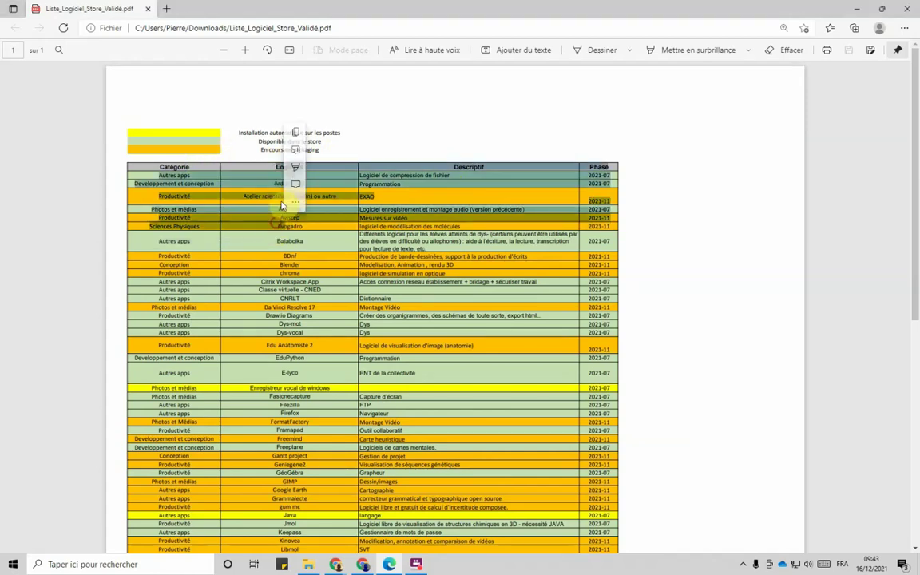
left_click(260, 170)
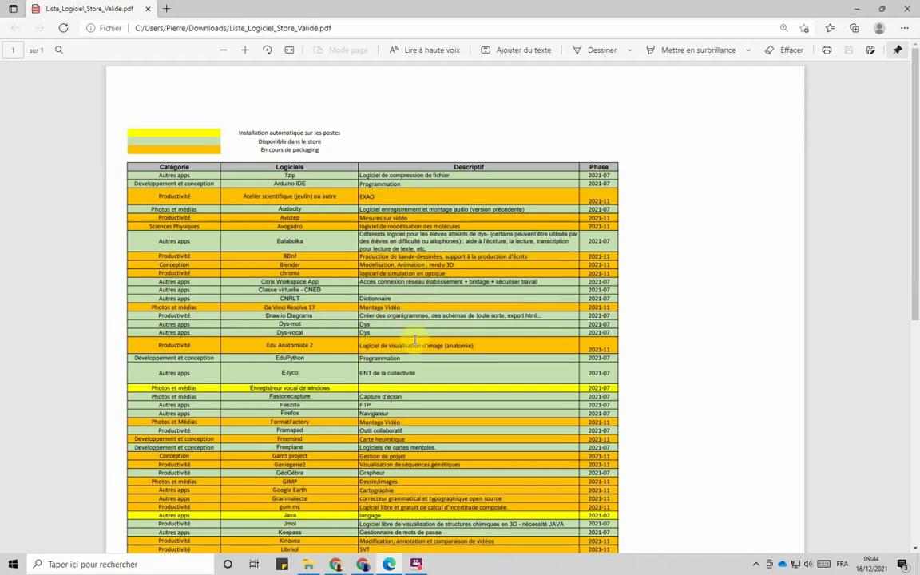
Mark the EduPython row with a hand-drawn X in the page margin using the Draw tool
left_click_drag(276, 358, 426, 356)
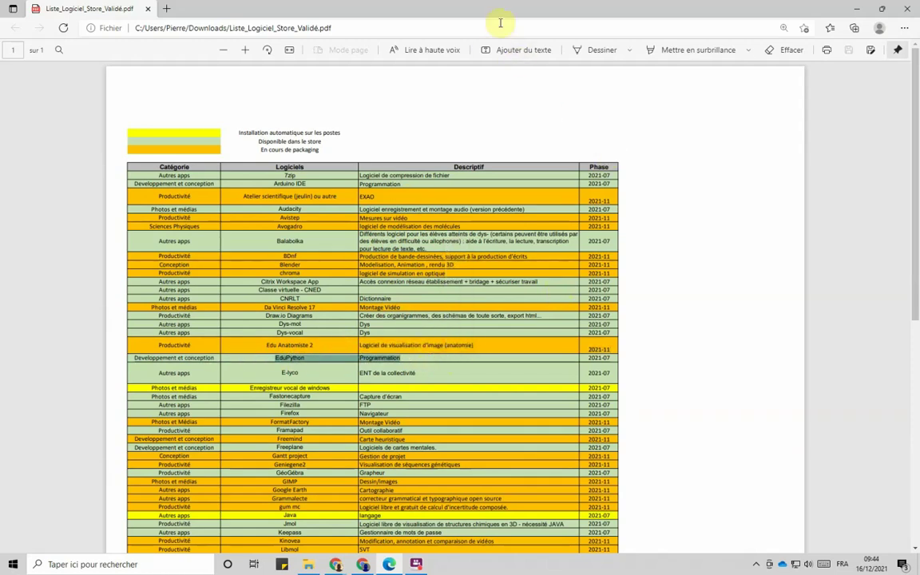
left_click(609, 50)
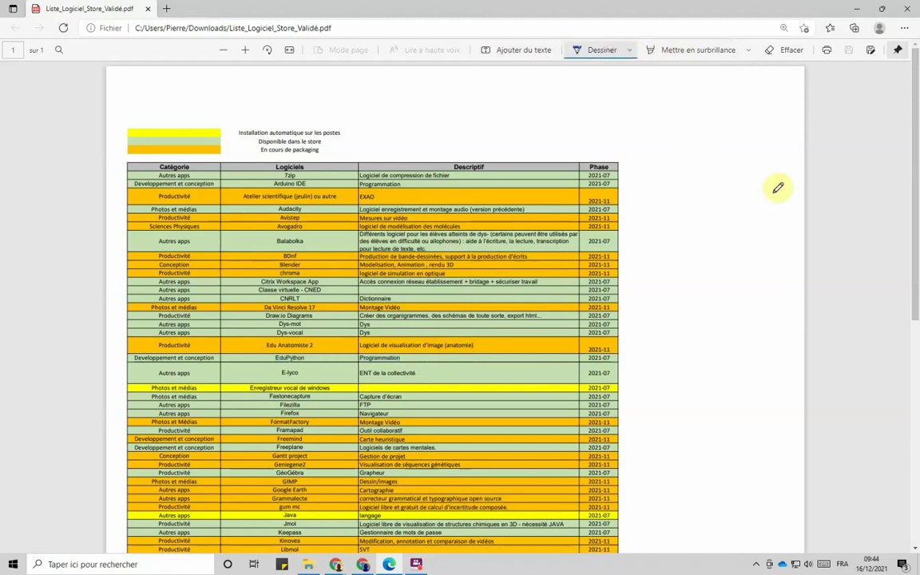
left_click(629, 353)
left_click_drag(629, 358, 639, 349)
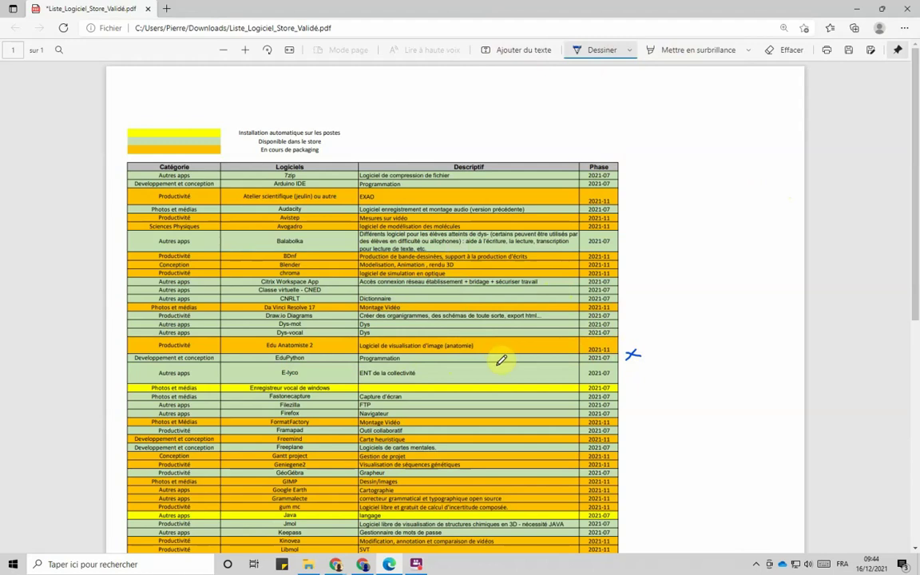
Draw an X in the margin beside each of the Freeplane and GéoGébra rows
scroll(439, 371, "down", 1)
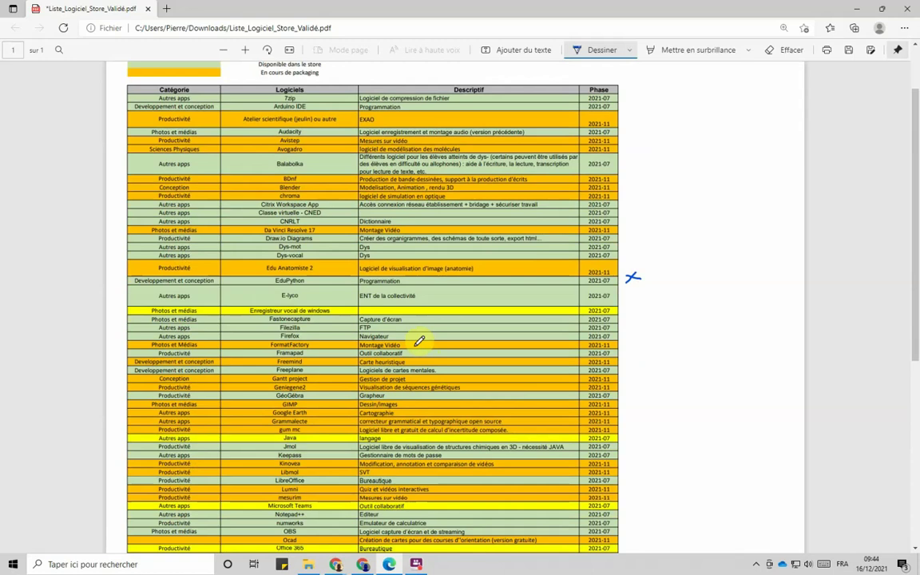
scroll(420, 341, "down", 1)
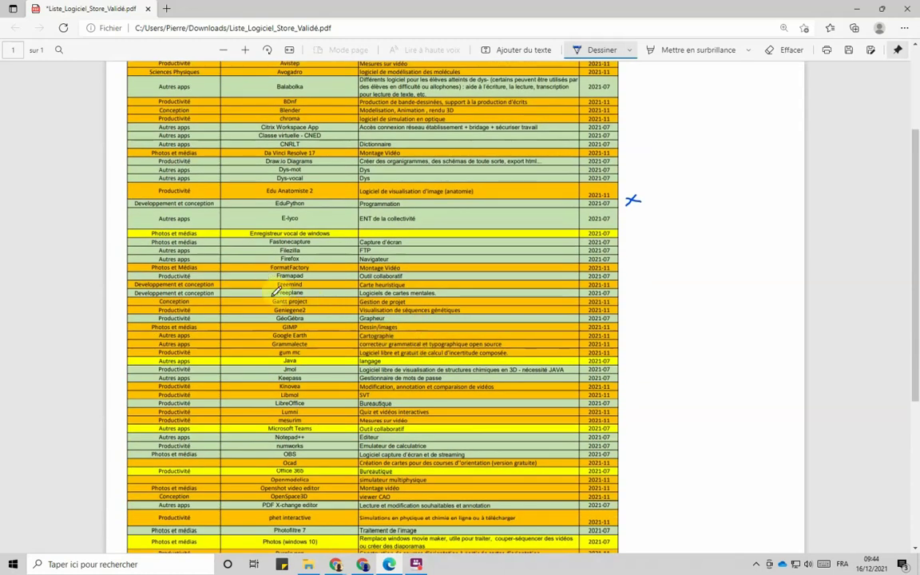
scroll(323, 217, "up", 2)
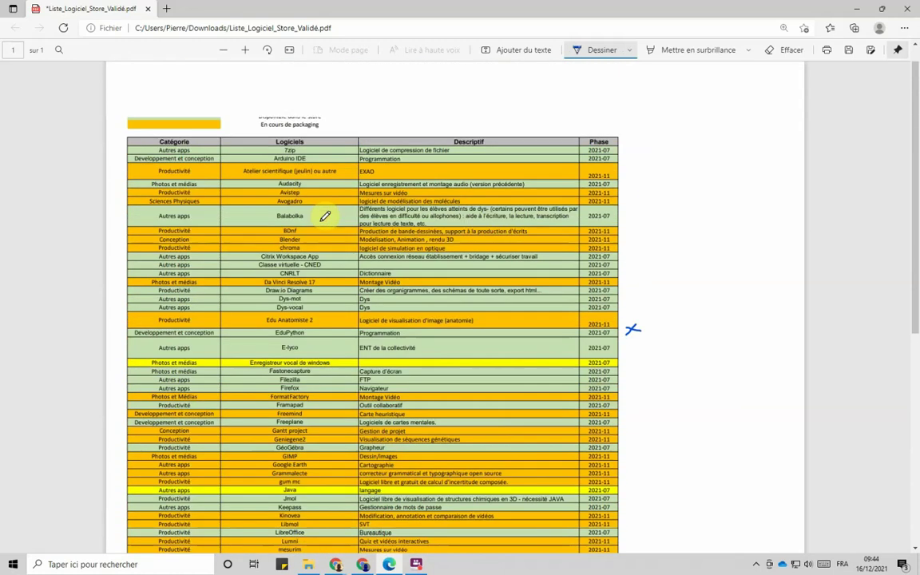
scroll(325, 215, "up", 1)
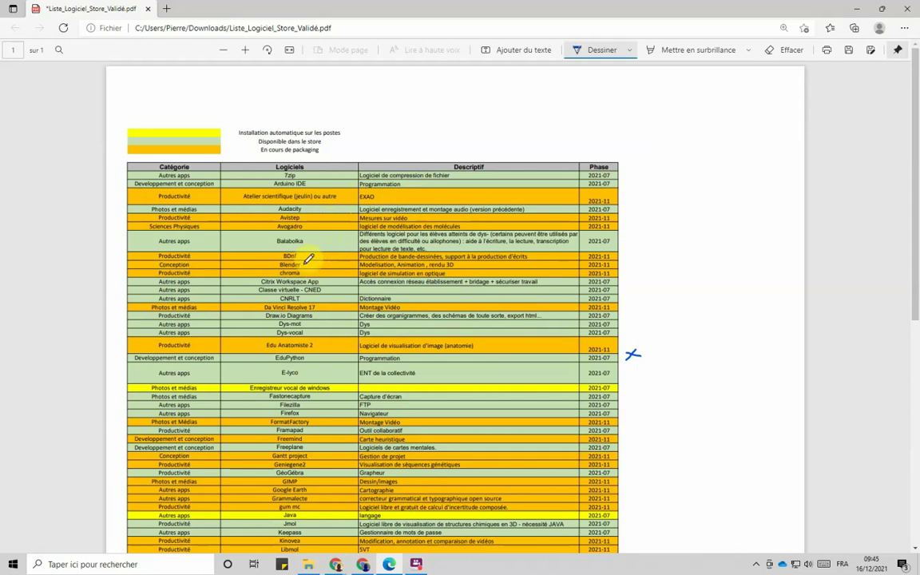
scroll(309, 270, "down", 2)
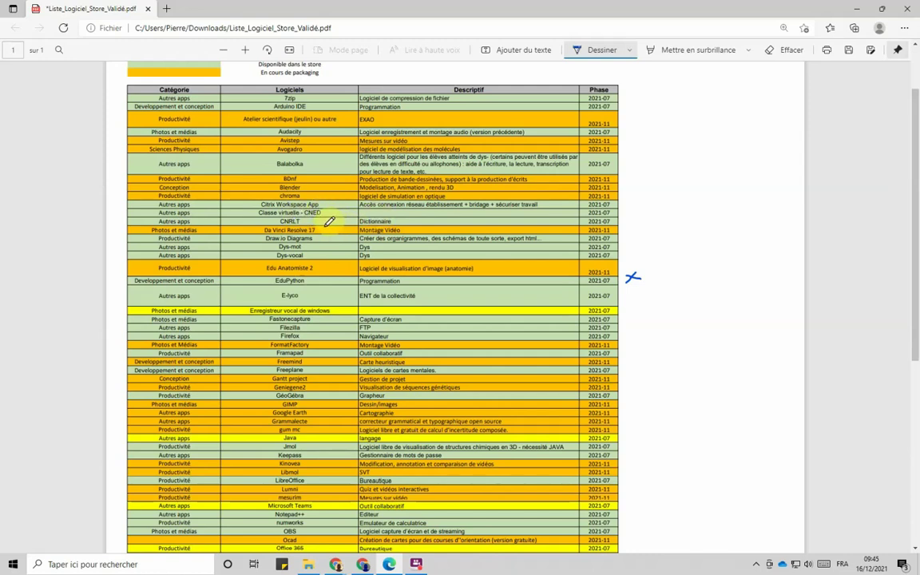
scroll(329, 221, "down", 1)
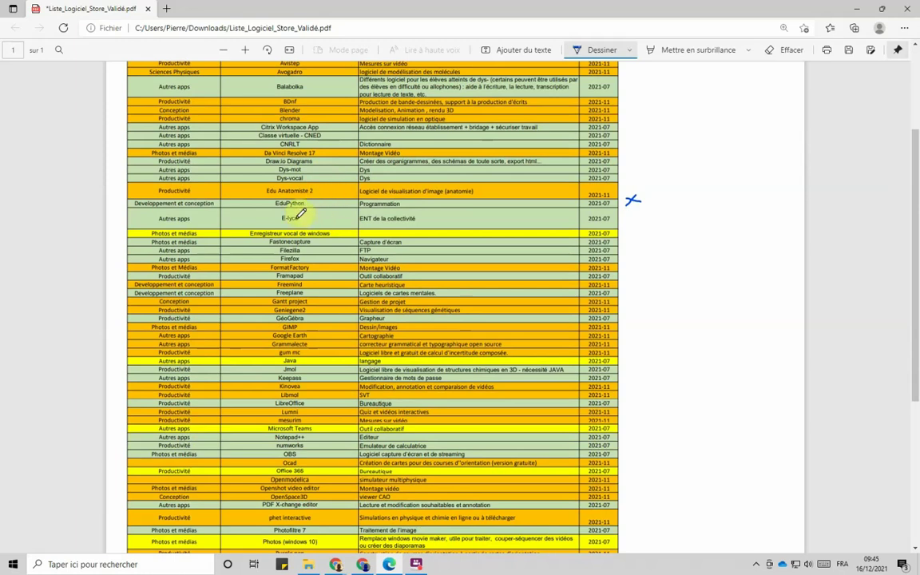
scroll(323, 212, "down", 2)
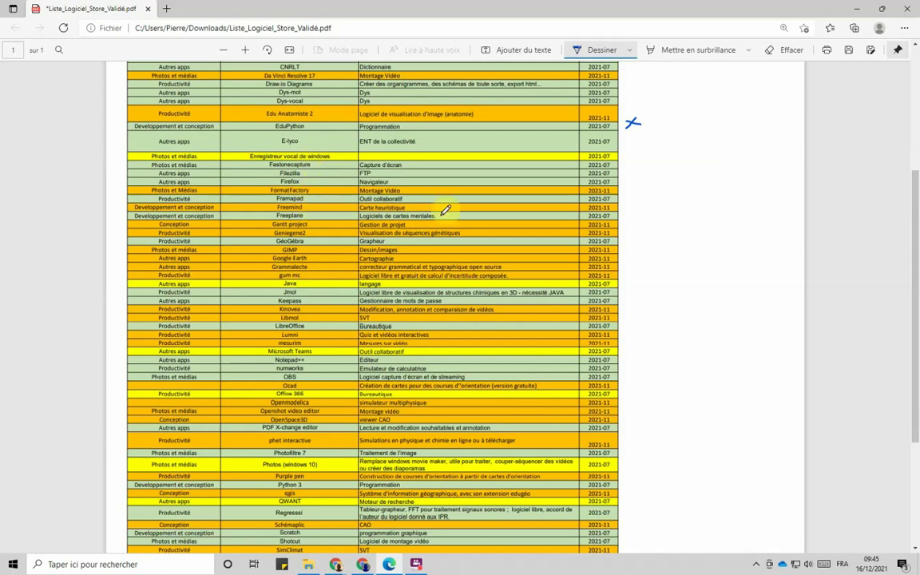
mouse_move(626, 219)
left_mouse_down()
mouse_move(642, 210)
mouse_move(637, 220)
left_mouse_up()
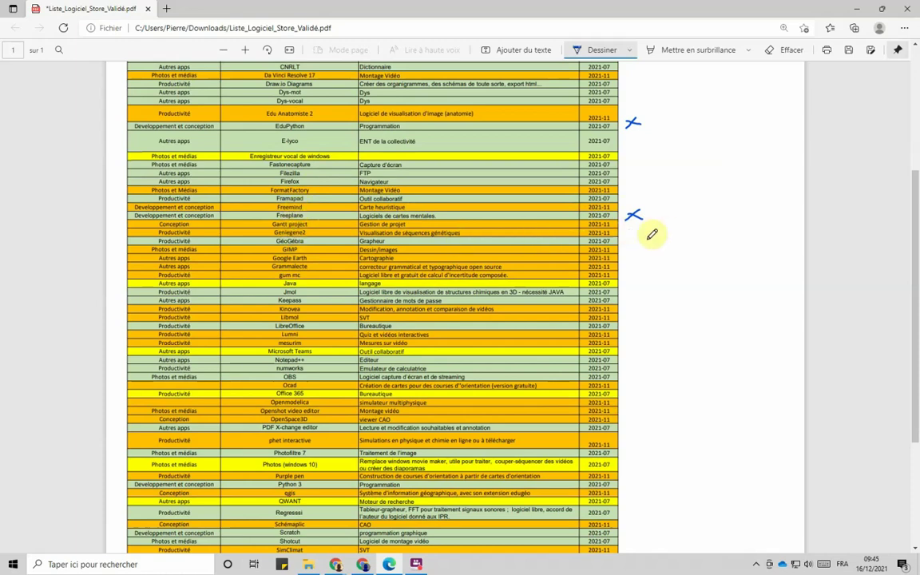
mouse_move(624, 241)
left_mouse_down()
mouse_move(637, 235)
mouse_move(634, 243)
left_mouse_up()
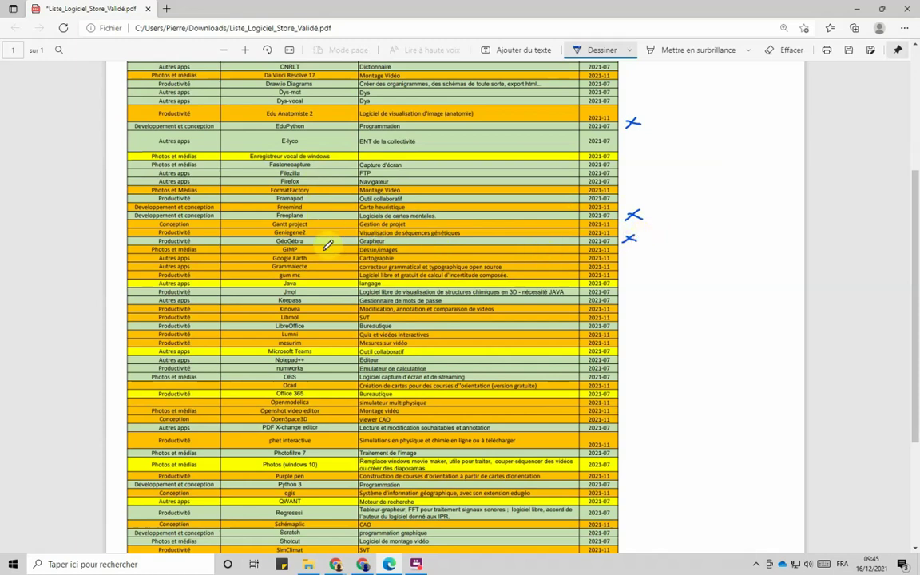
Draw an X in the margin beside each of the LibreOffice and Notepad++ rows
scroll(323, 240, "down", 2)
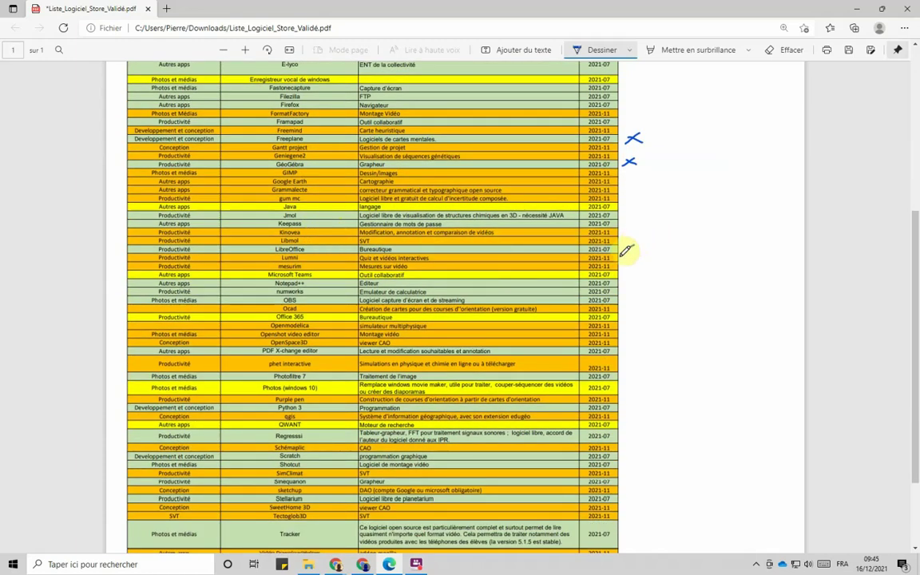
mouse_move(621, 246)
left_mouse_down()
mouse_move(636, 256)
mouse_move(620, 257)
left_mouse_up()
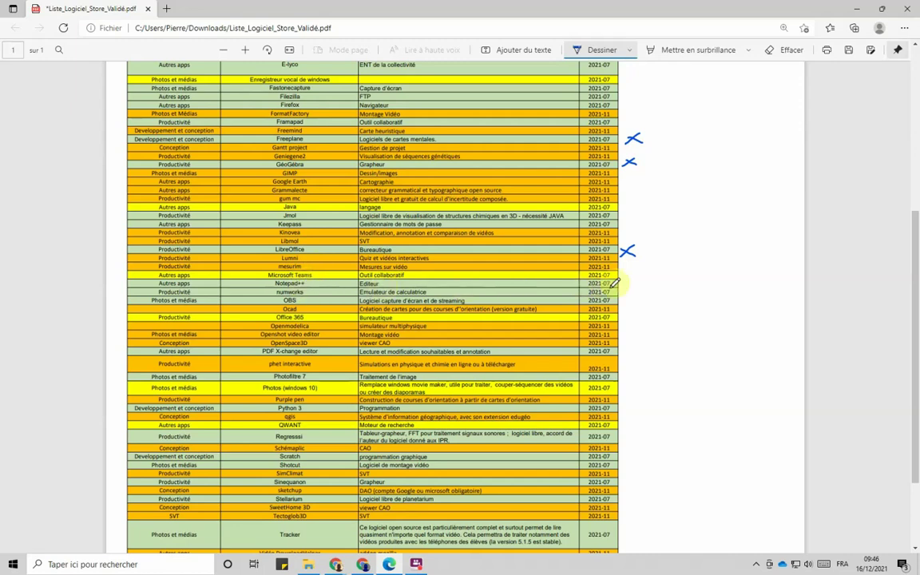
mouse_move(621, 278)
left_mouse_down()
mouse_move(634, 288)
mouse_move(633, 278)
left_mouse_up()
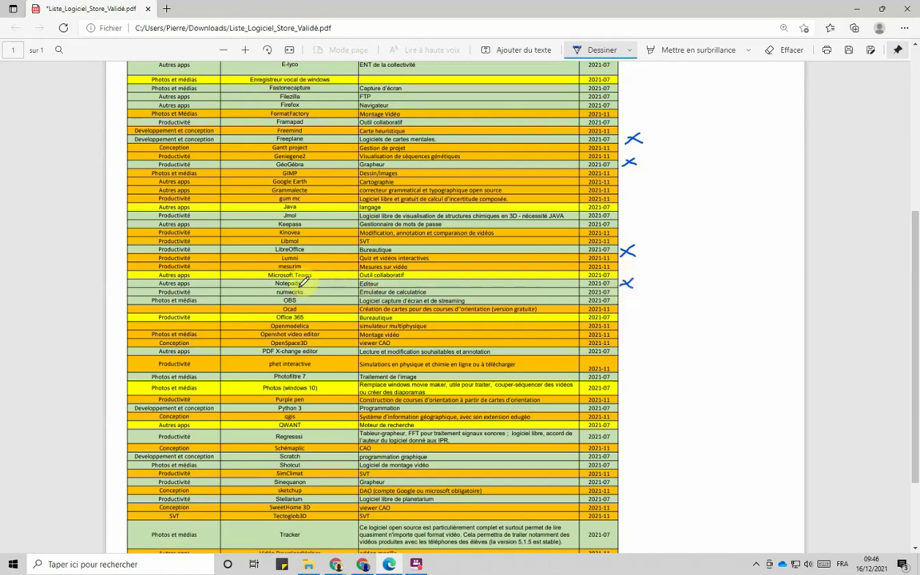
Mark the PDF X-change editor row with a hand-drawn X in the margin
scroll(305, 282, "down", 2)
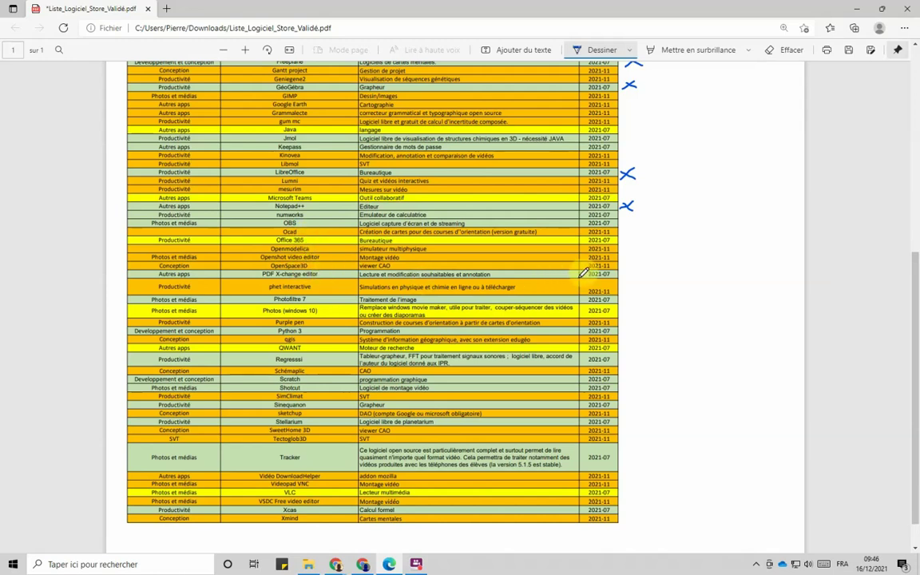
left_click_drag(620, 269, 631, 277)
left_click_drag(620, 277, 631, 268)
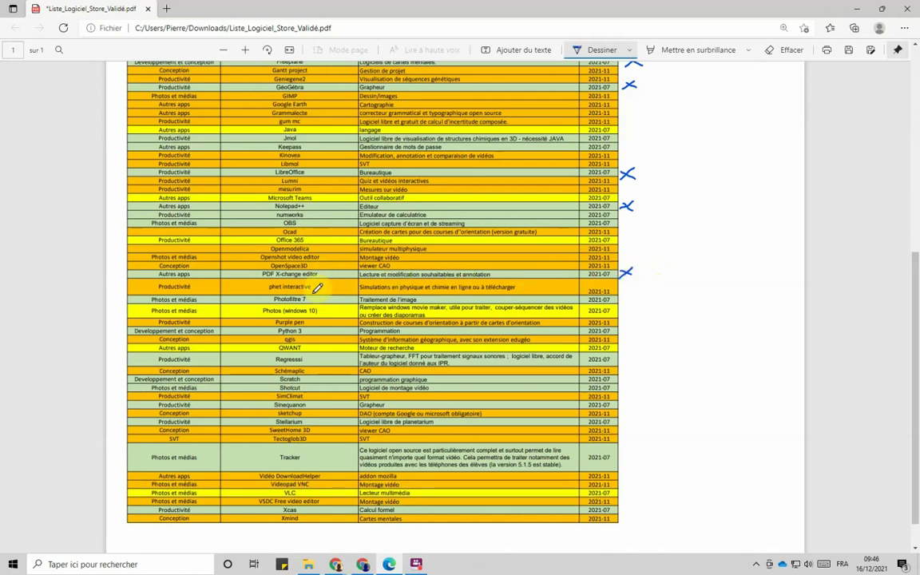
Mark the Tracker row near the end of the list with a hand-drawn X in the margin
scroll(317, 287, "down", 1)
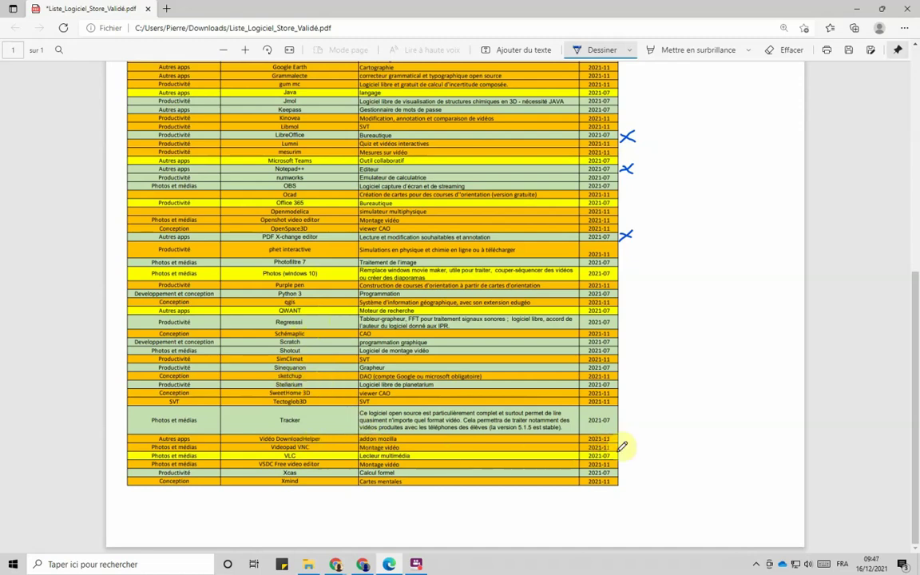
scroll(623, 446, "up", 5)
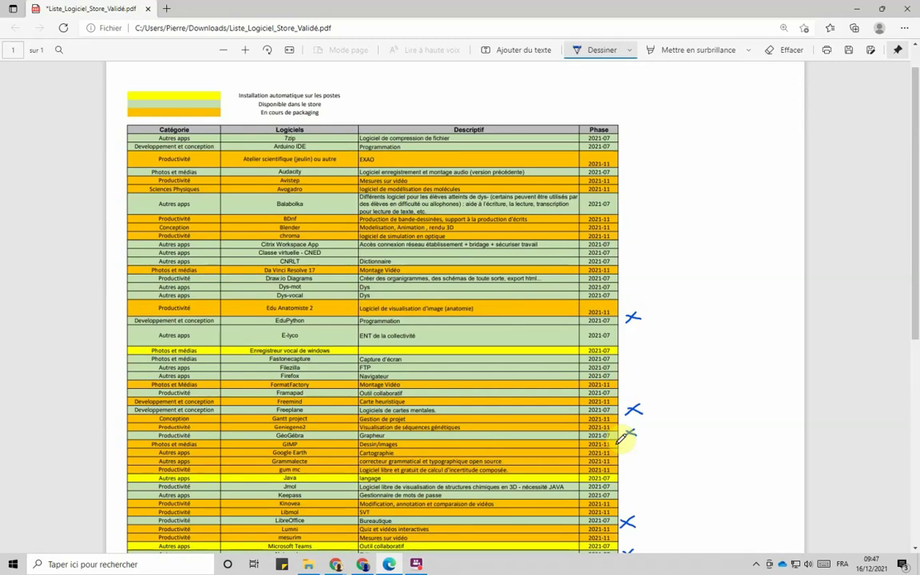
scroll(623, 438, "down", 5)
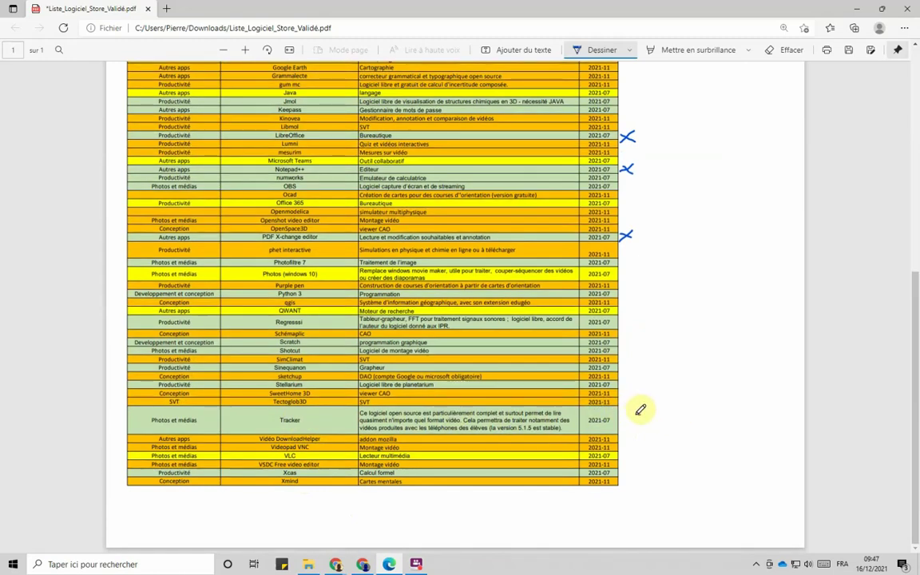
mouse_move(643, 410)
left_mouse_down()
mouse_move(630, 419)
mouse_move(643, 417)
left_mouse_up()
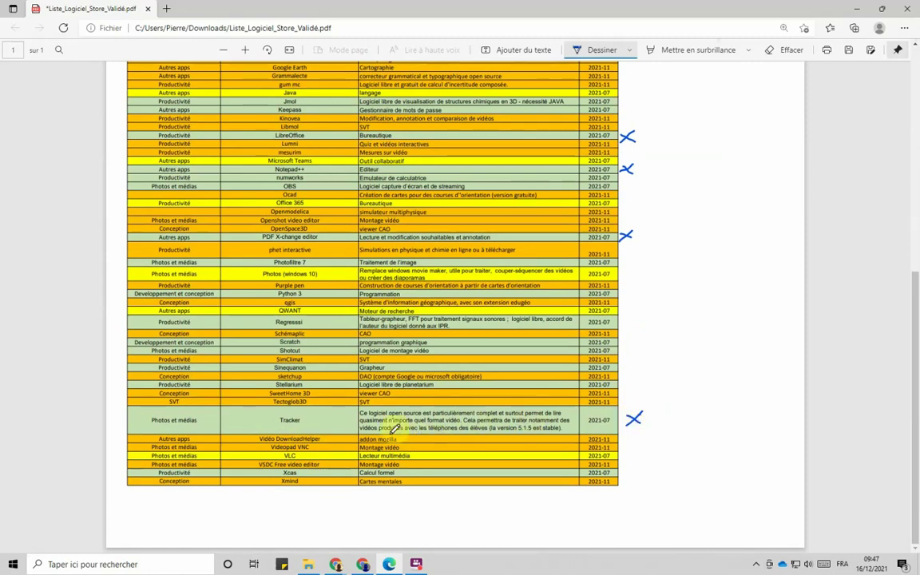
Draw an X in the margin beside the GIMP row and decline Microsoft Edge's request to collect search results
scroll(359, 386, "up", 3)
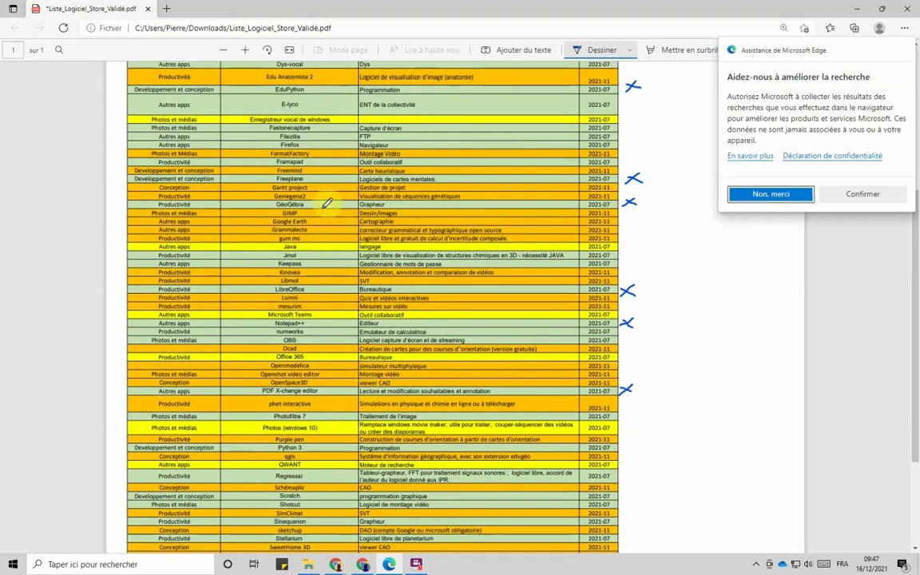
left_click(630, 206)
mouse_move(630, 206)
left_mouse_down()
mouse_move(637, 199)
mouse_move(635, 216)
left_mouse_up()
left_click_drag(621, 217, 635, 210)
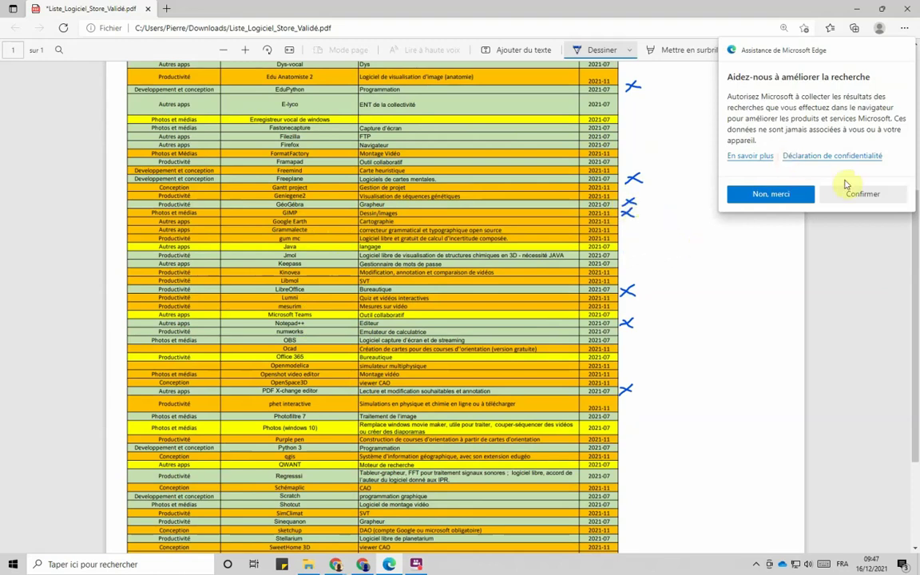
left_click(802, 198)
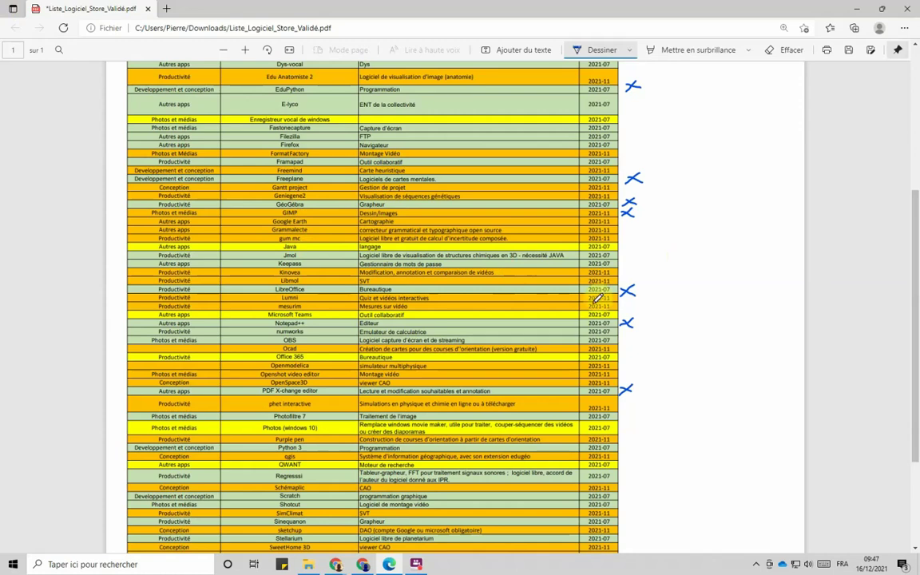
scroll(537, 272, "down", 3)
scroll(559, 283, "up", 8)
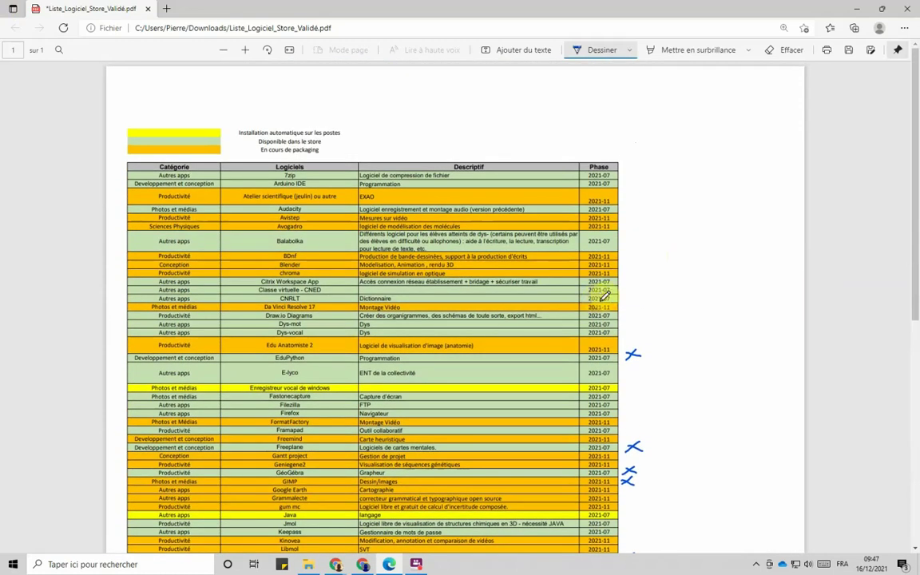